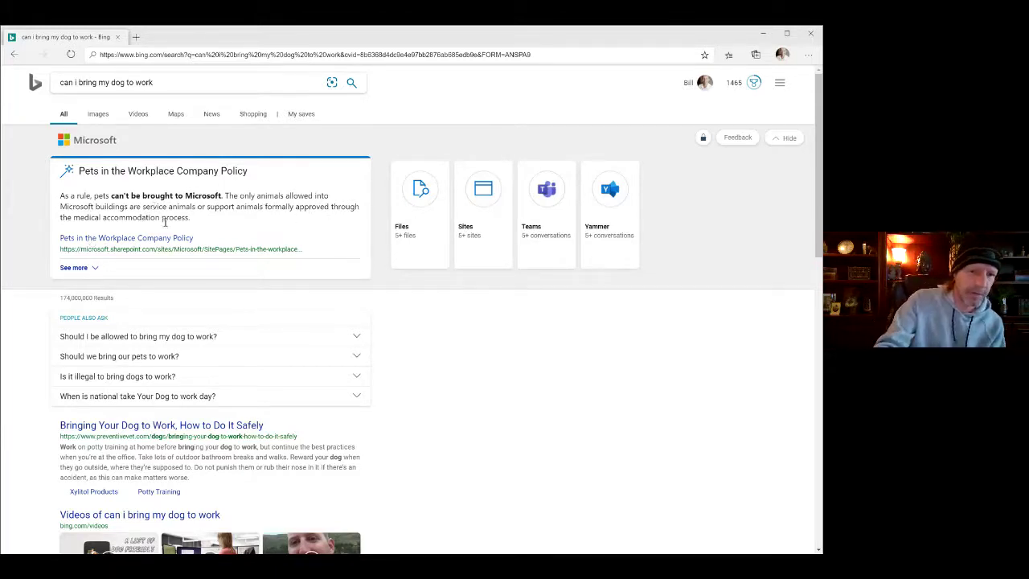
Step: Examine the Pets in the Workplace Company Policy answer returned for the query about bringing a dog to work
drag(262, 176, 123, 173)
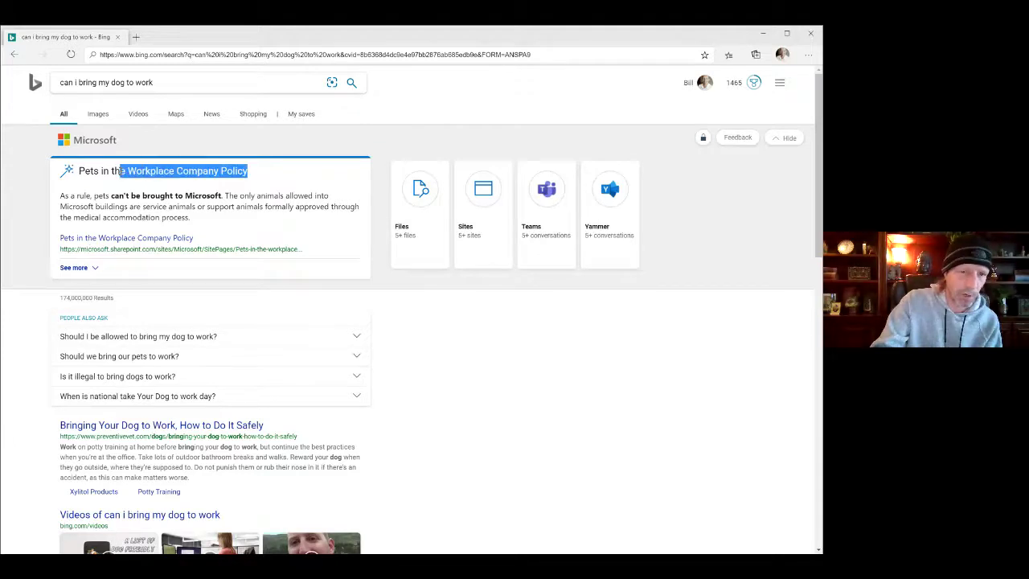
click(122, 173)
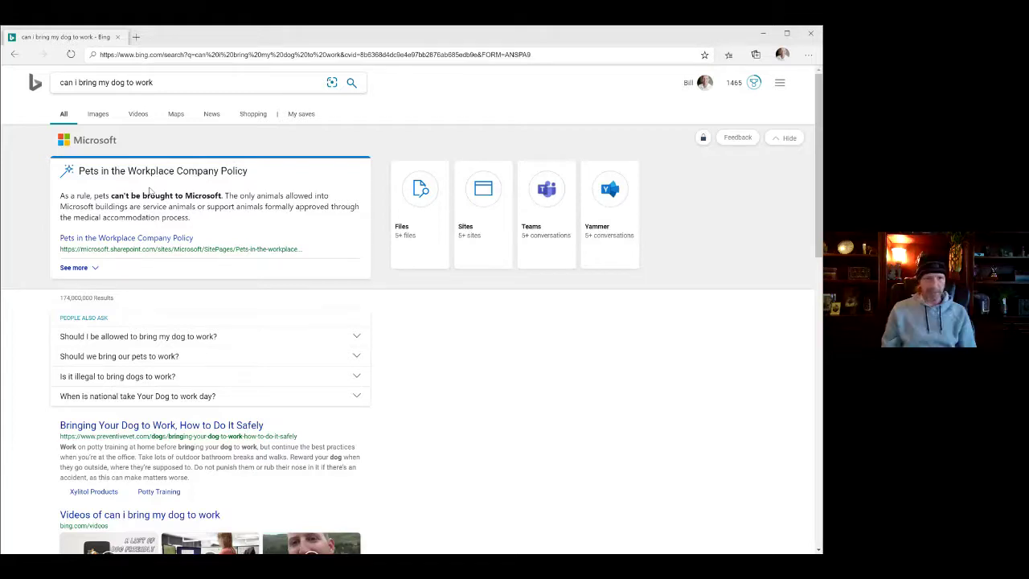
drag(172, 82, 64, 84)
click(34, 118)
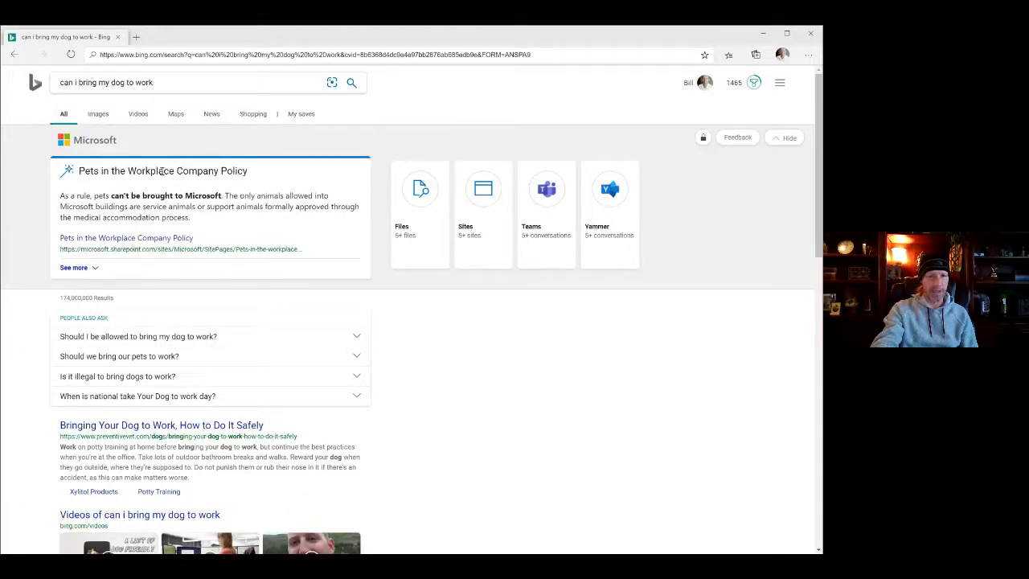
drag(246, 173, 127, 171)
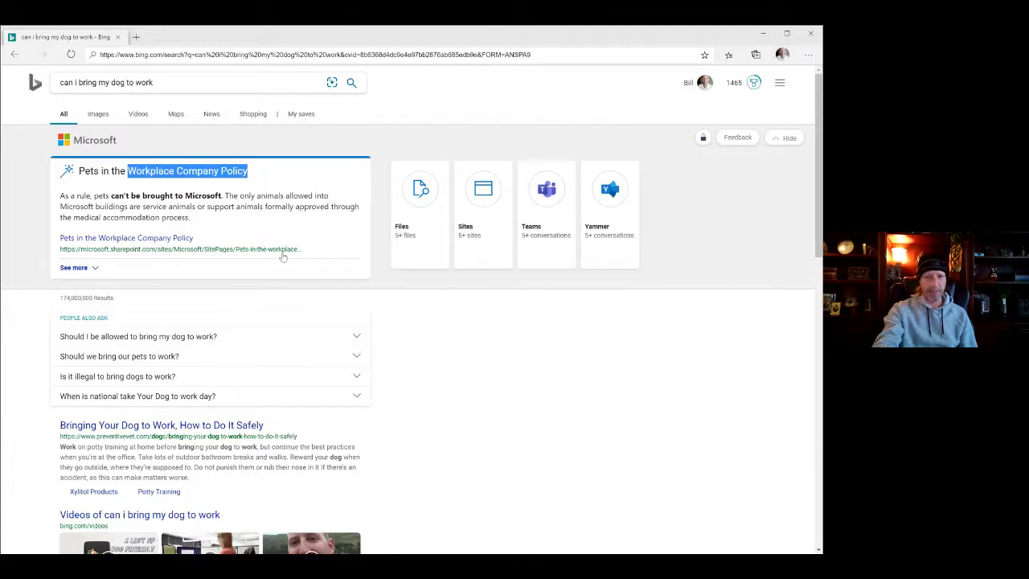
drag(203, 223, 59, 195)
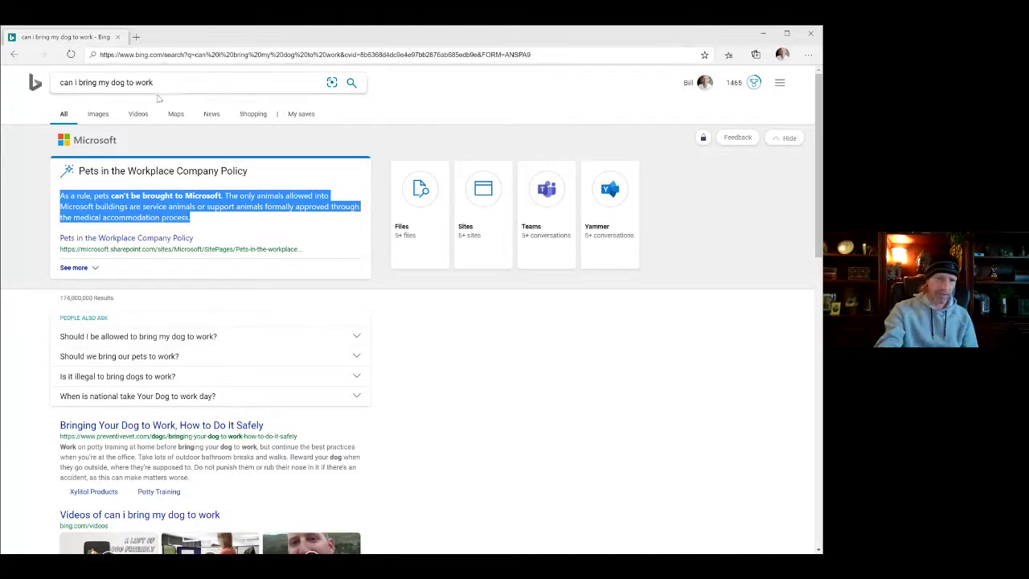
click(87, 214)
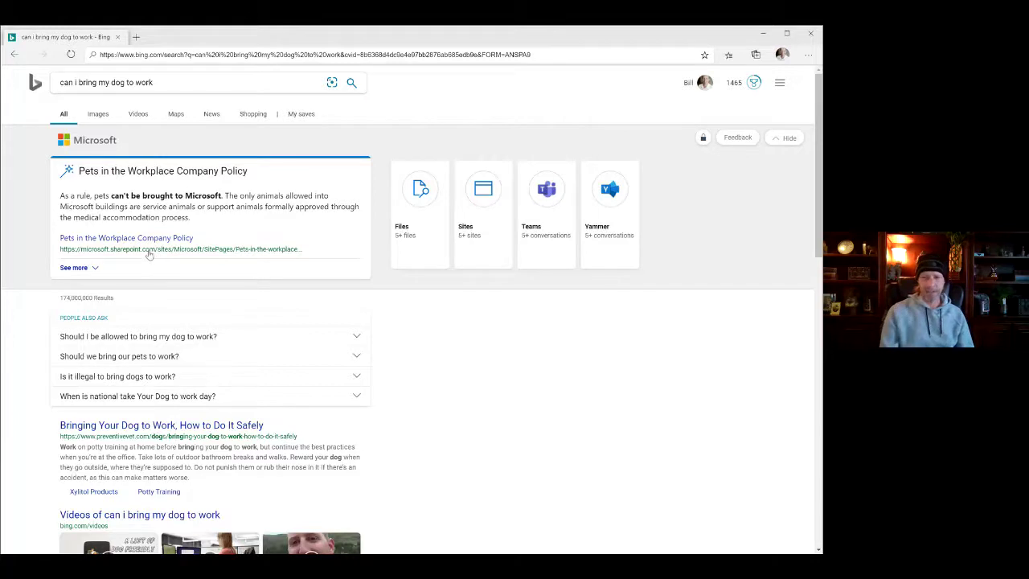
mouse_move(207, 219)
mouse_down()
mouse_move(58, 207)
mouse_move(59, 195)
mouse_move(222, 198)
mouse_move(213, 219)
mouse_up()
click(62, 196)
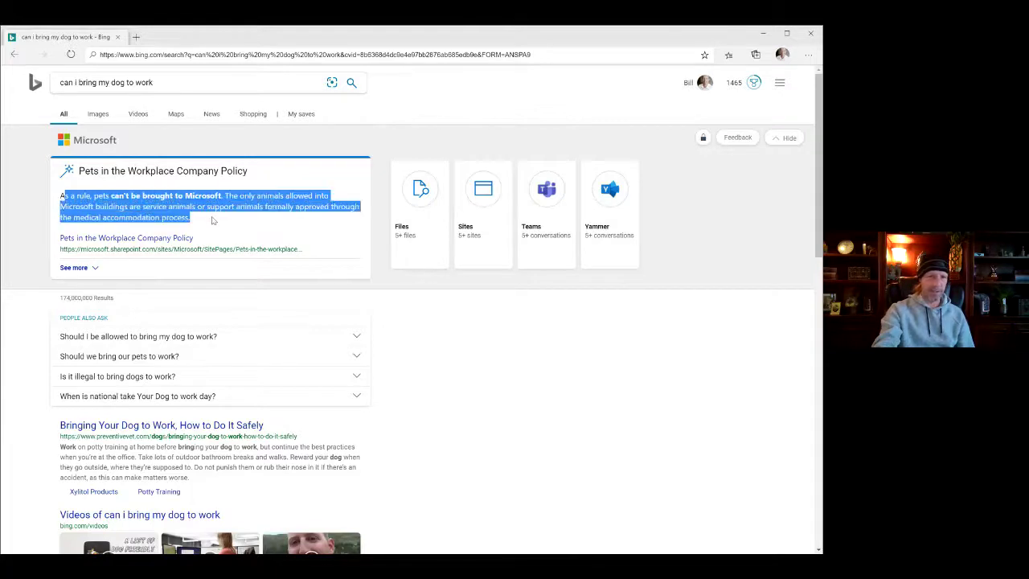
click(213, 220)
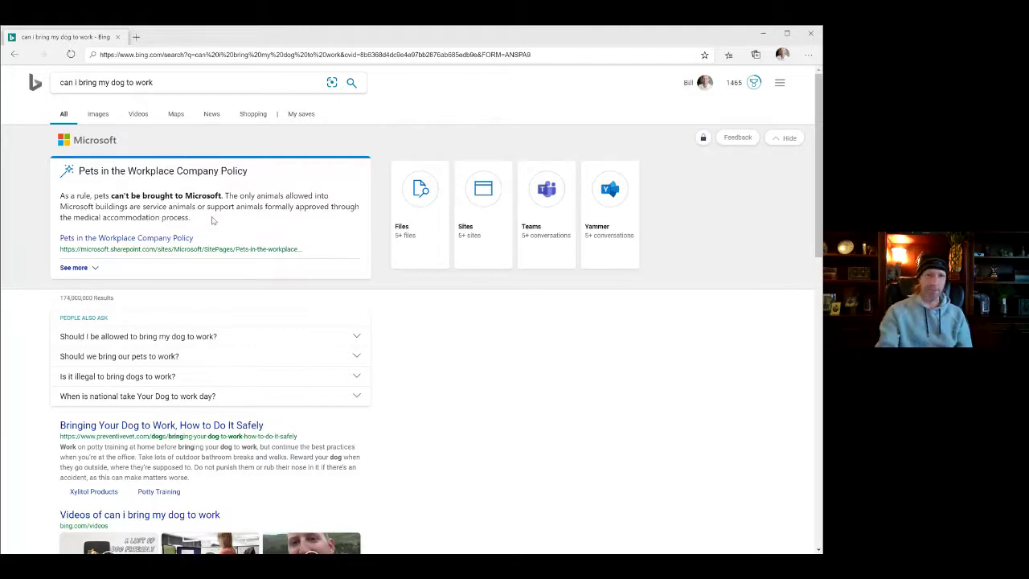
Step: Search for "how many days can i take off for jury duty" and review the company policy answer
drag(174, 80, 56, 88)
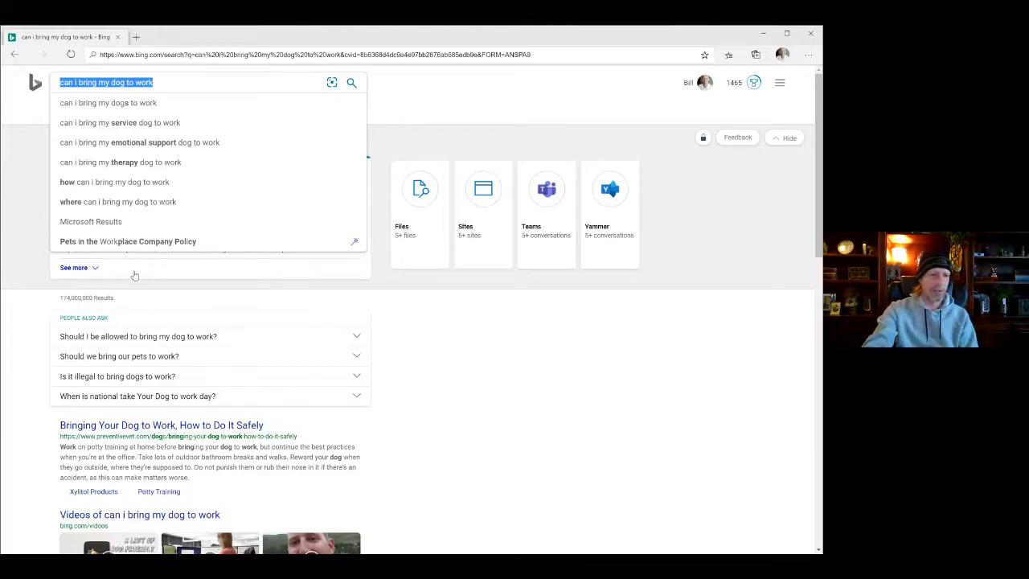
text(ho)
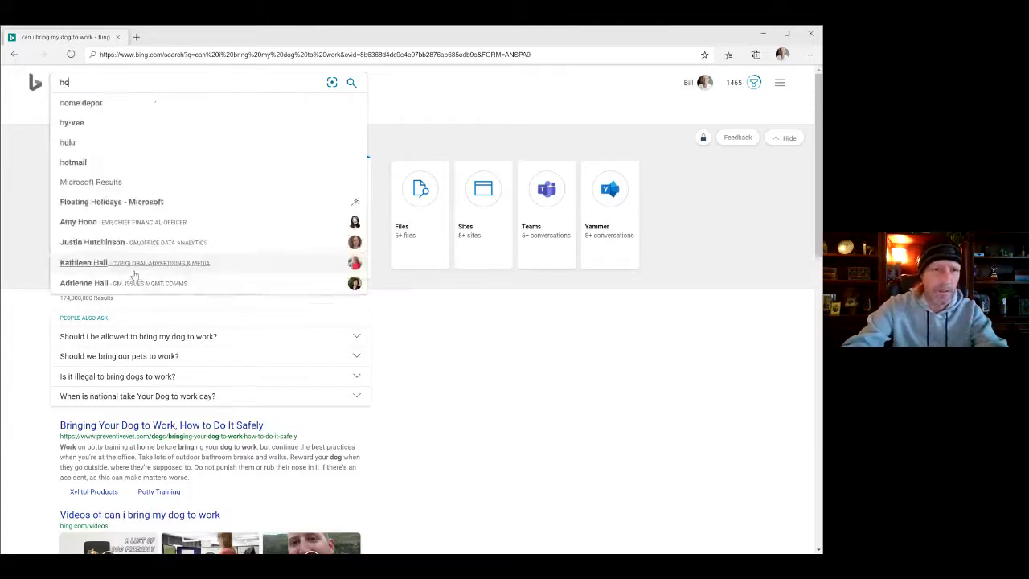
text(w many day)
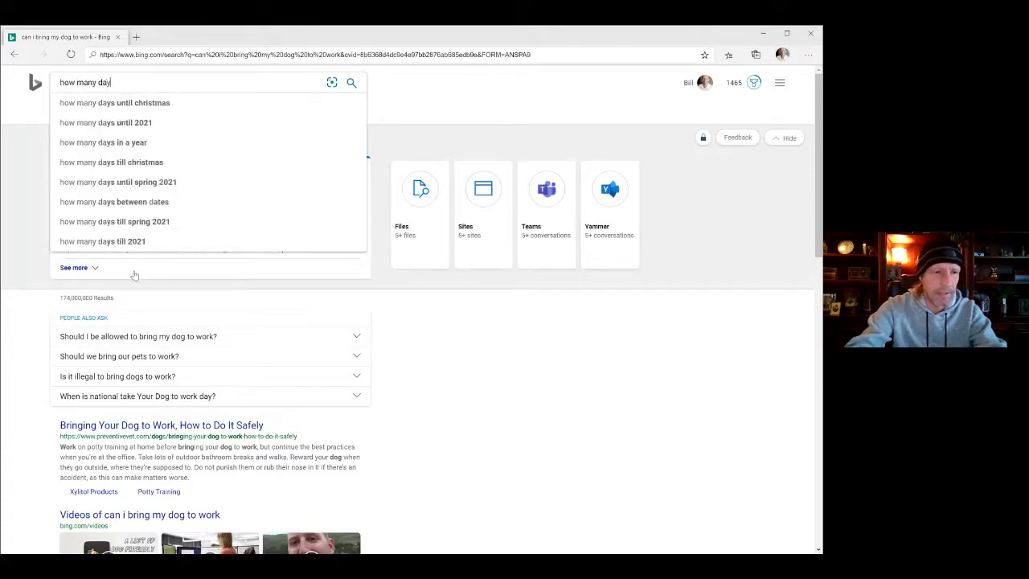
text(s can )
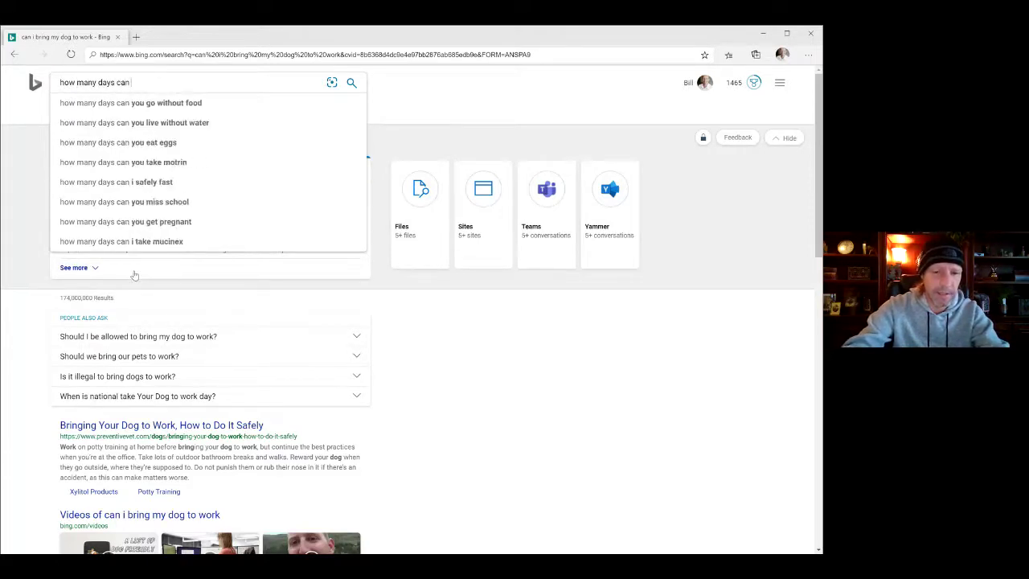
text(i take off)
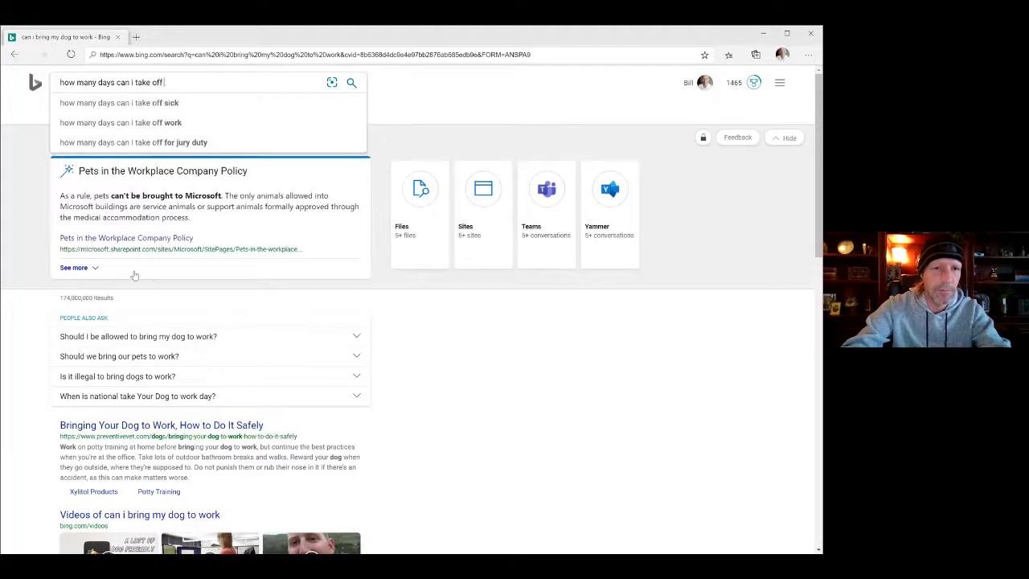
text( for jury duty)
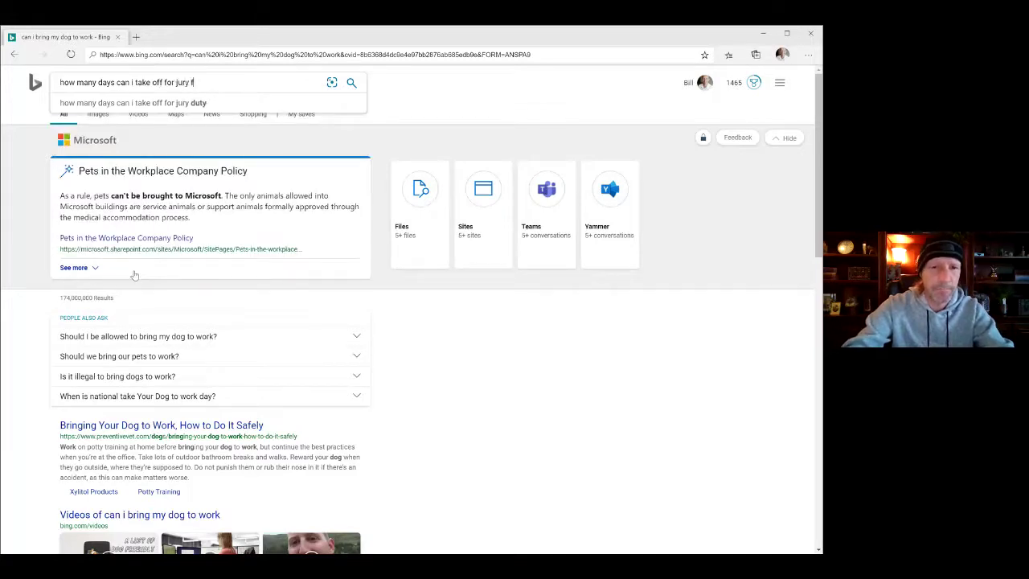
key(Return)
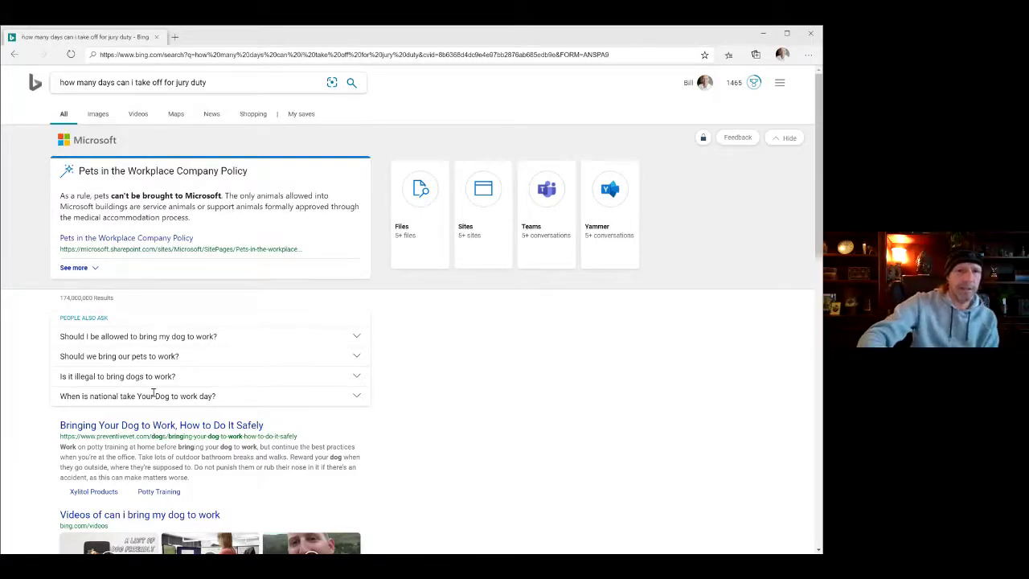
drag(65, 195, 303, 196)
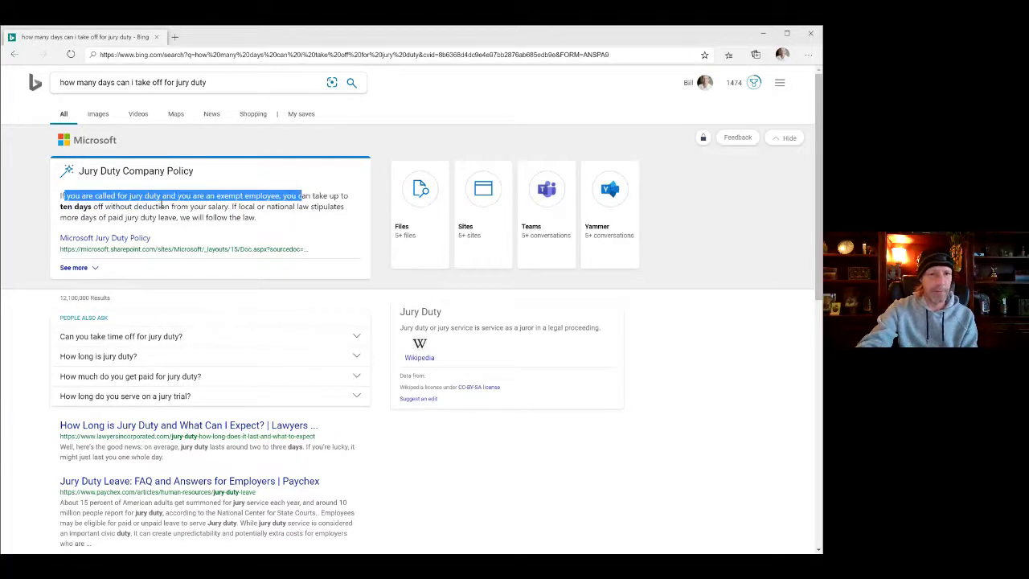
click(128, 209)
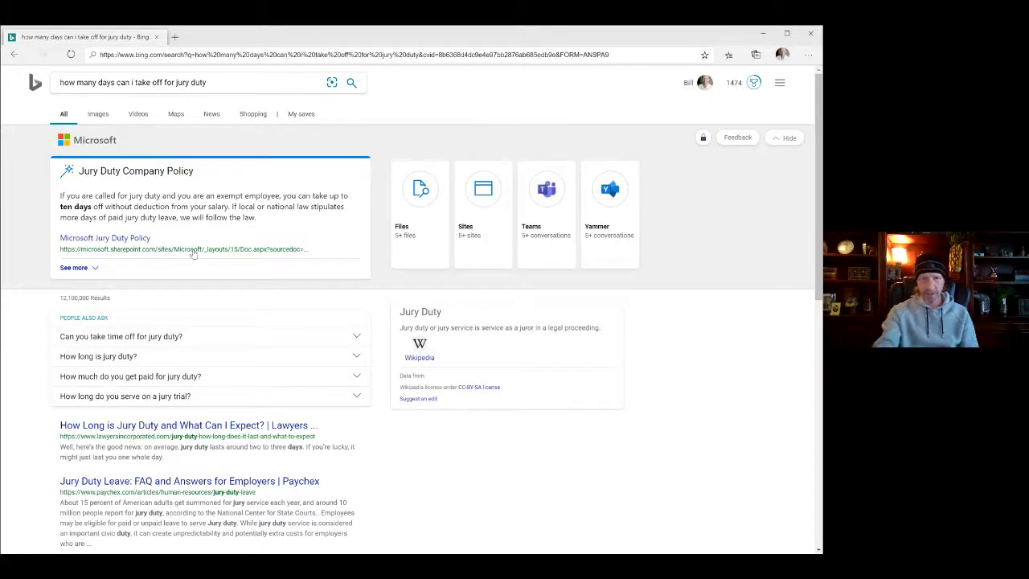
Step: Replace the jury duty query with a colleague's first name and run the search
click(226, 77)
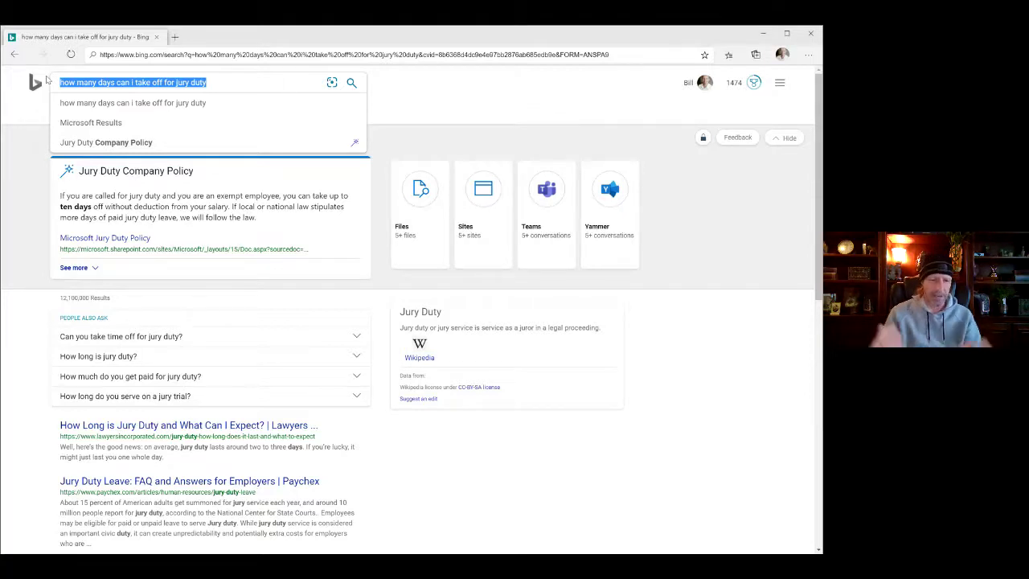
text(sofia)
key(Return)
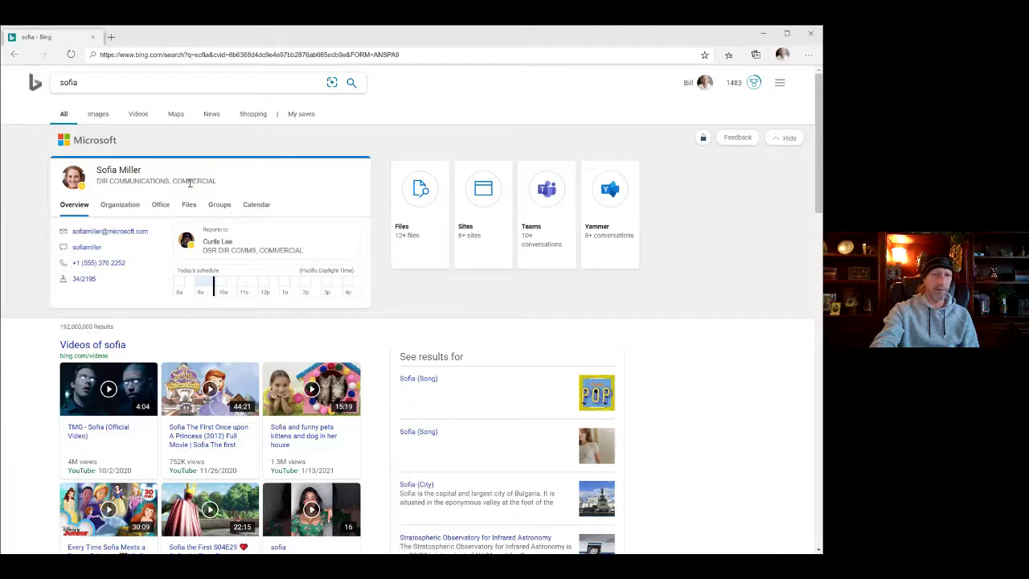
Step: Refine the people search by adding "the engineer" after the colleague's first name
click(125, 83)
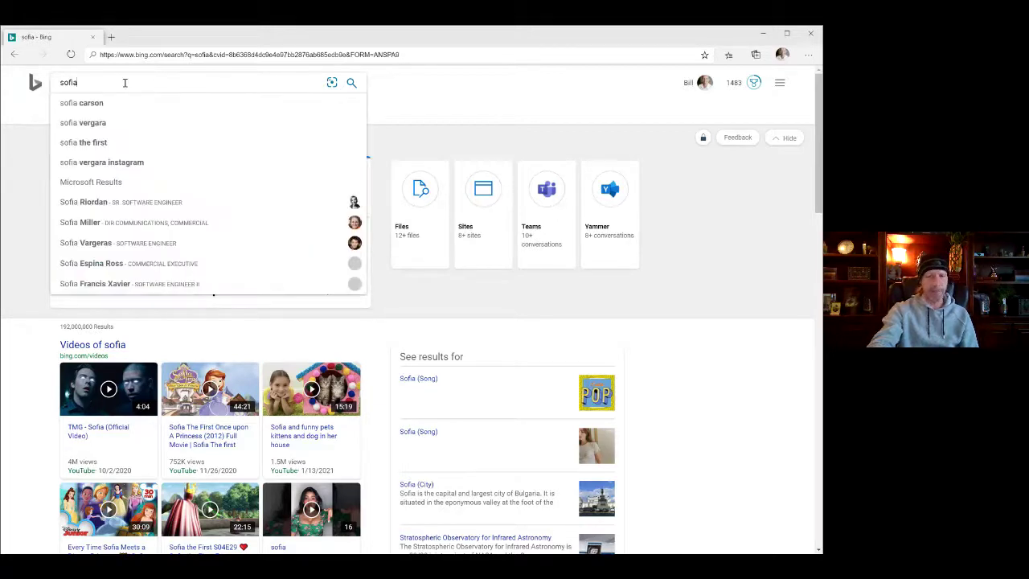
text(th)
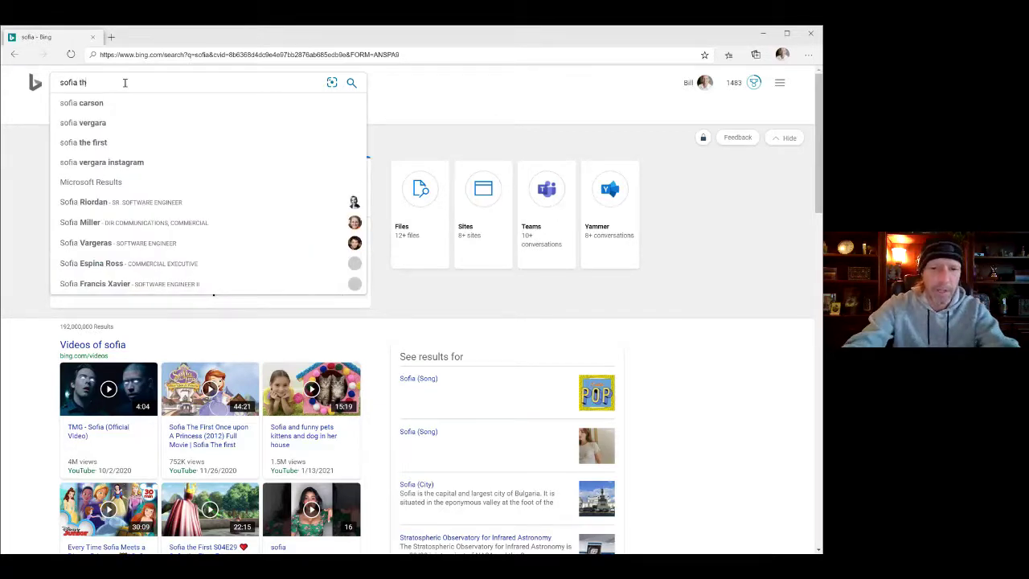
text(e engineer)
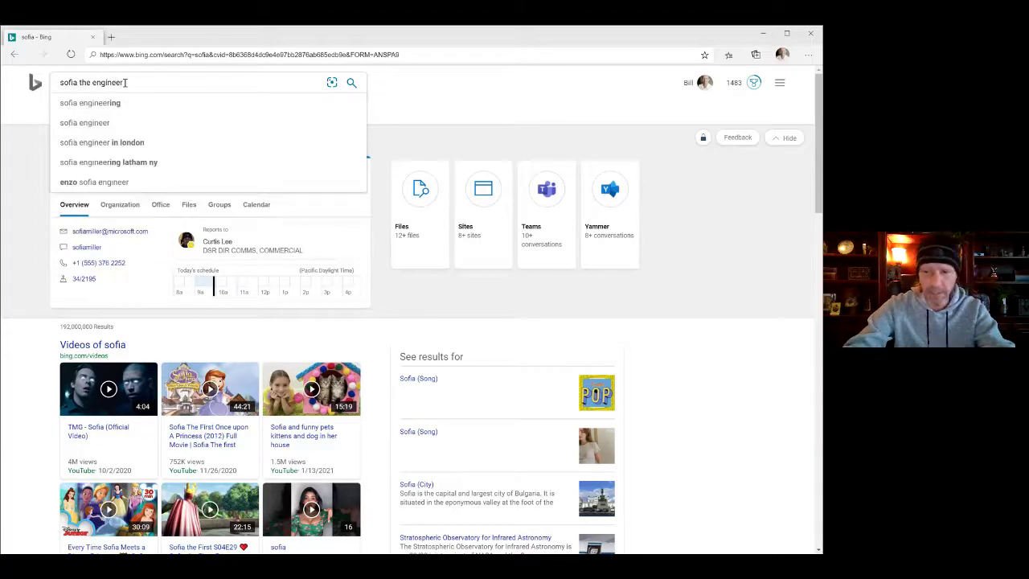
key(Return)
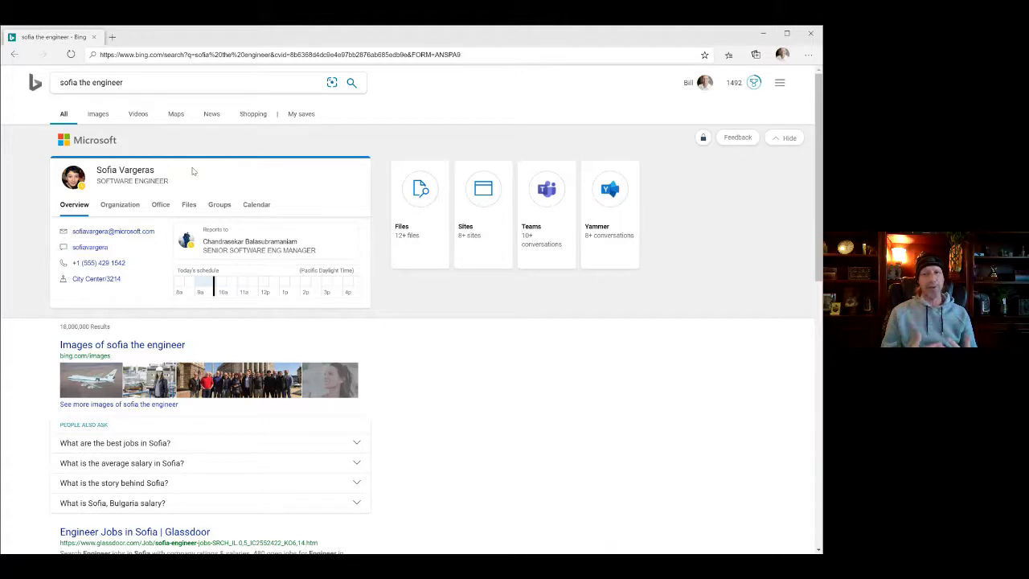
Step: Narrow the people search further by adding "in london" to the query
click(188, 76)
text(in london)
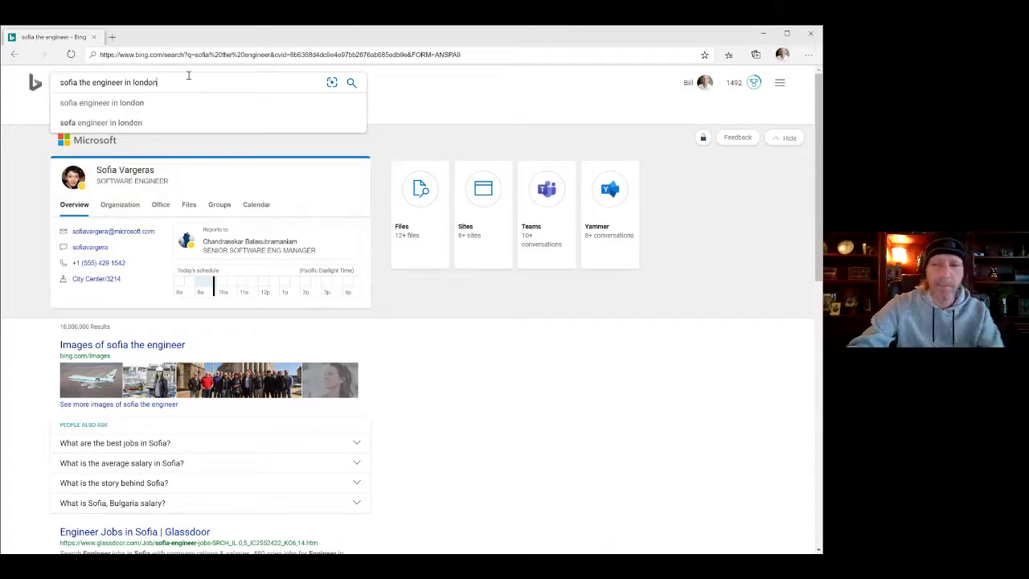
key(Return)
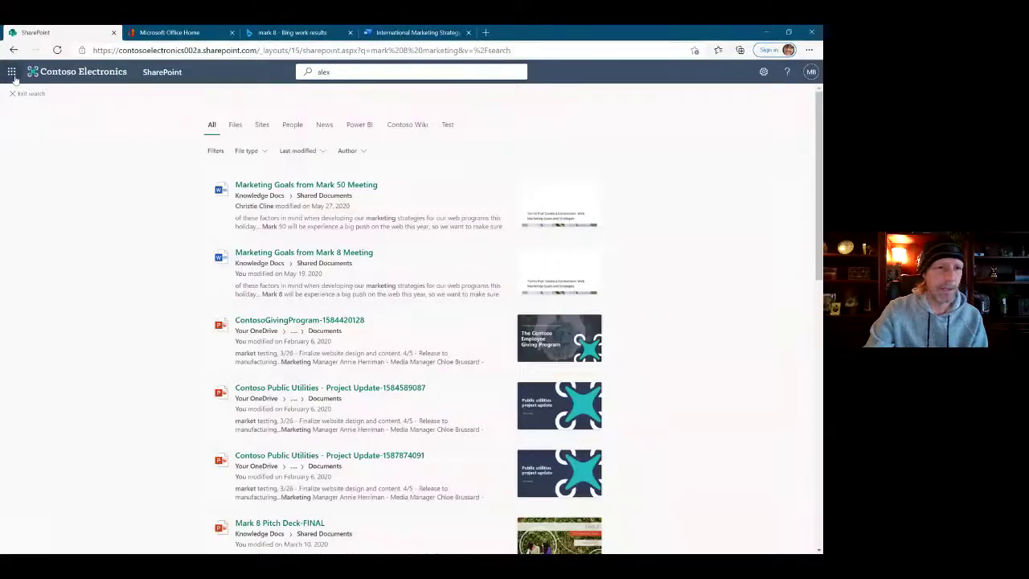
Step: Switch from SharePoint to Outlook on the web and check the suggested mail searches
click(12, 74)
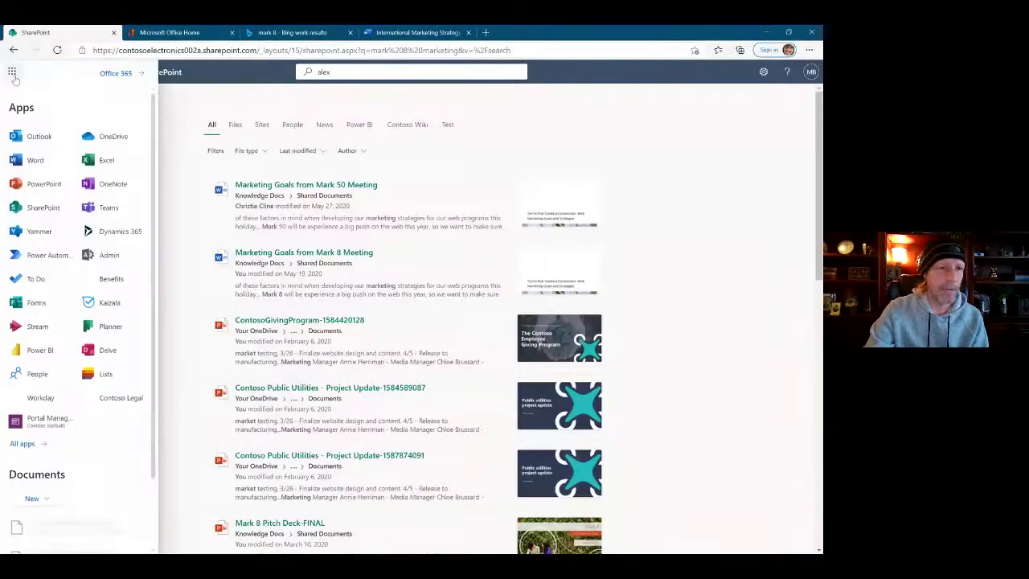
click(44, 143)
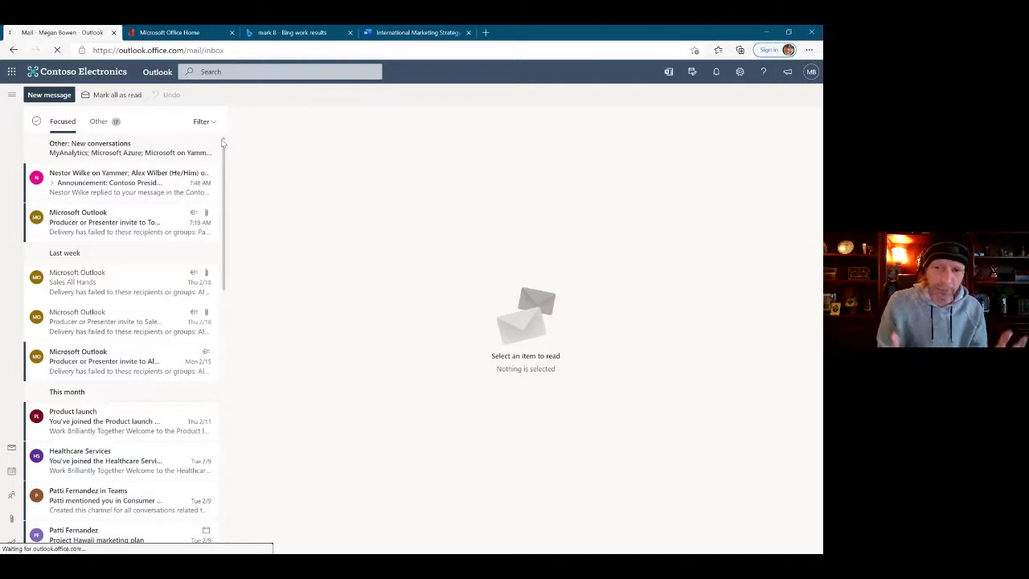
click(239, 71)
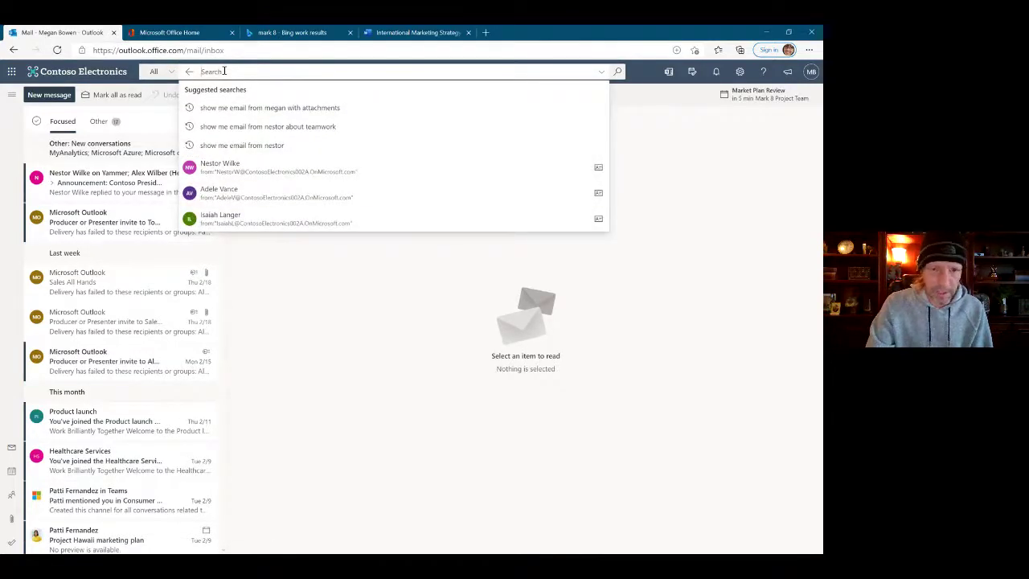
click(383, 397)
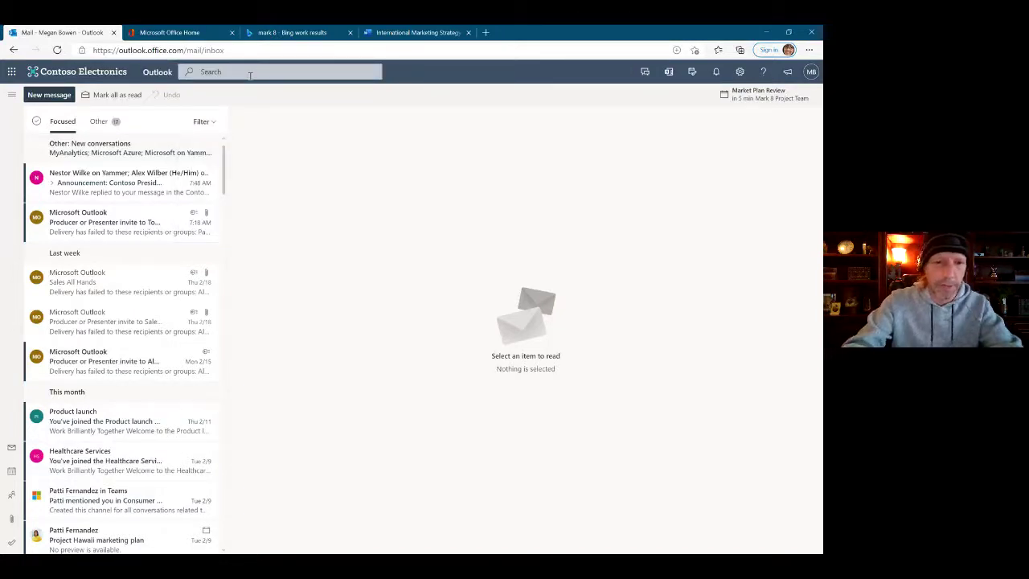
text(nfrom)
key(BackSpace)
key(BackSpace)
key(BackSpace)
key(BackSpace)
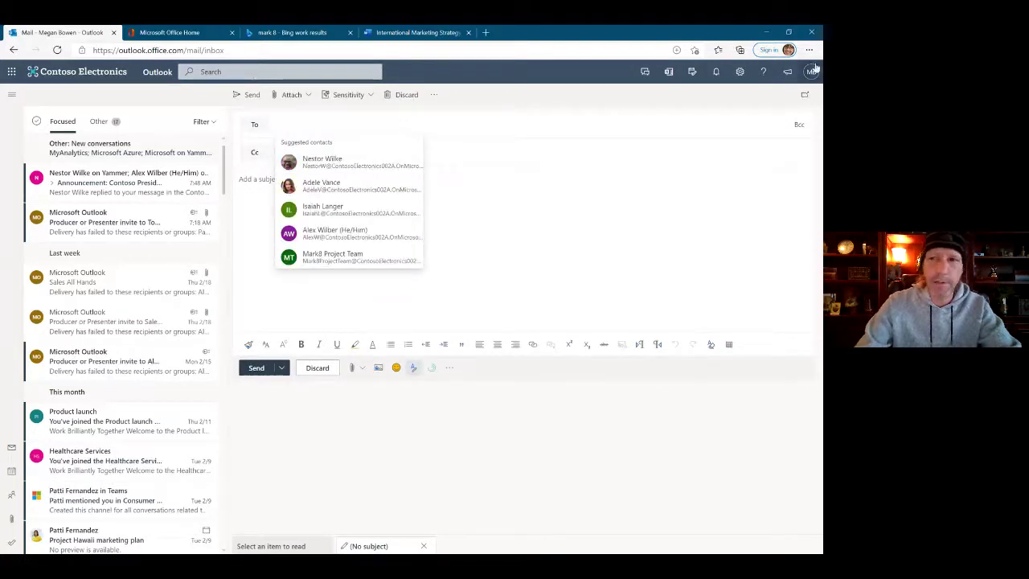
click(264, 82)
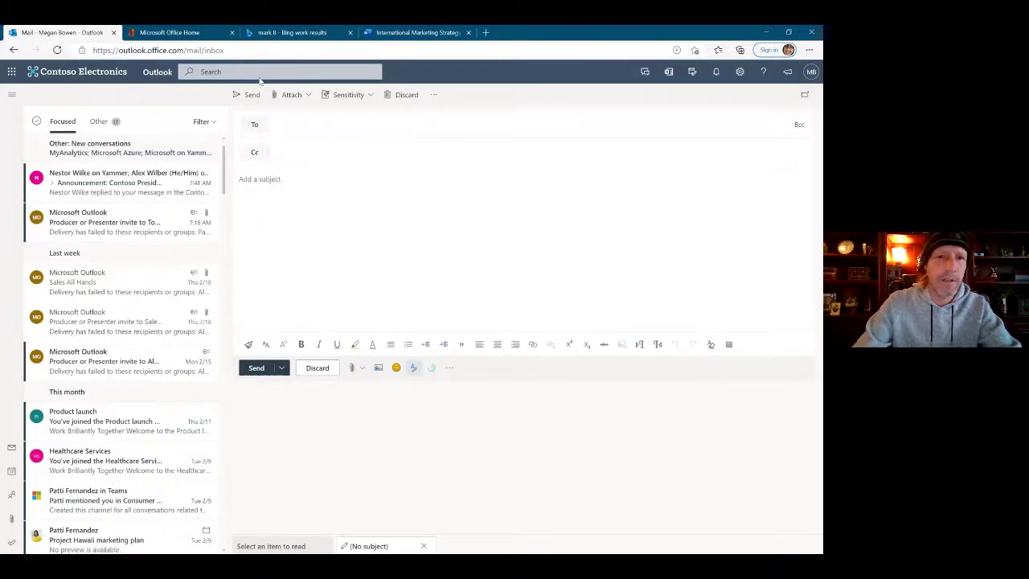
click(317, 368)
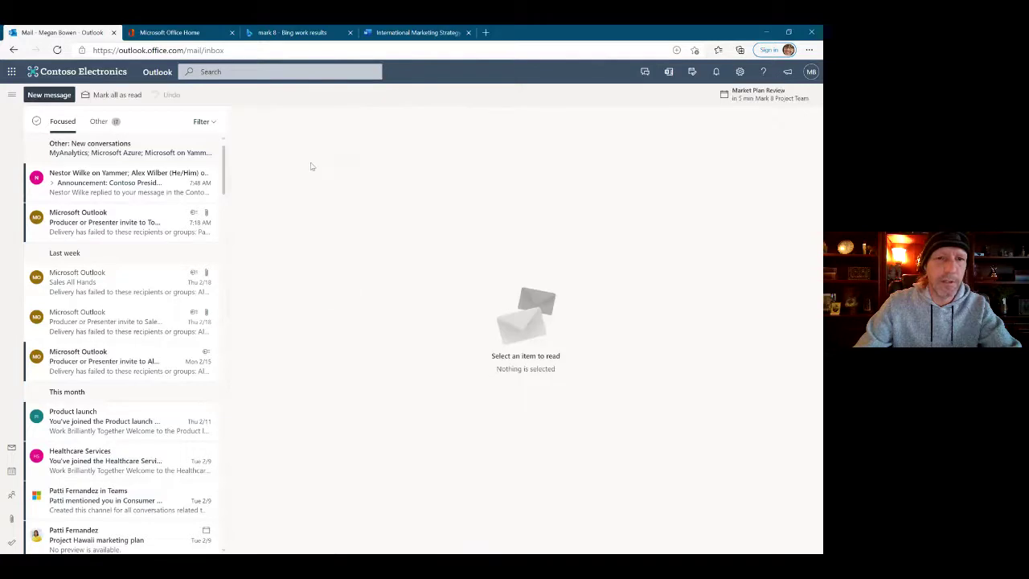
Step: Search the mailbox with the natural-language query "show me email from" followed by the colleague's first name
click(213, 71)
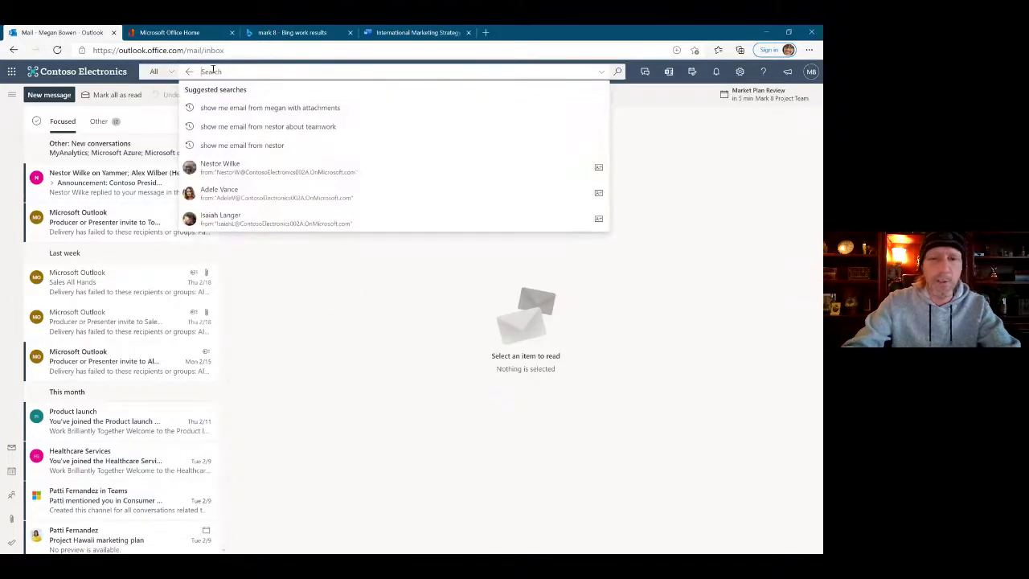
text(from)
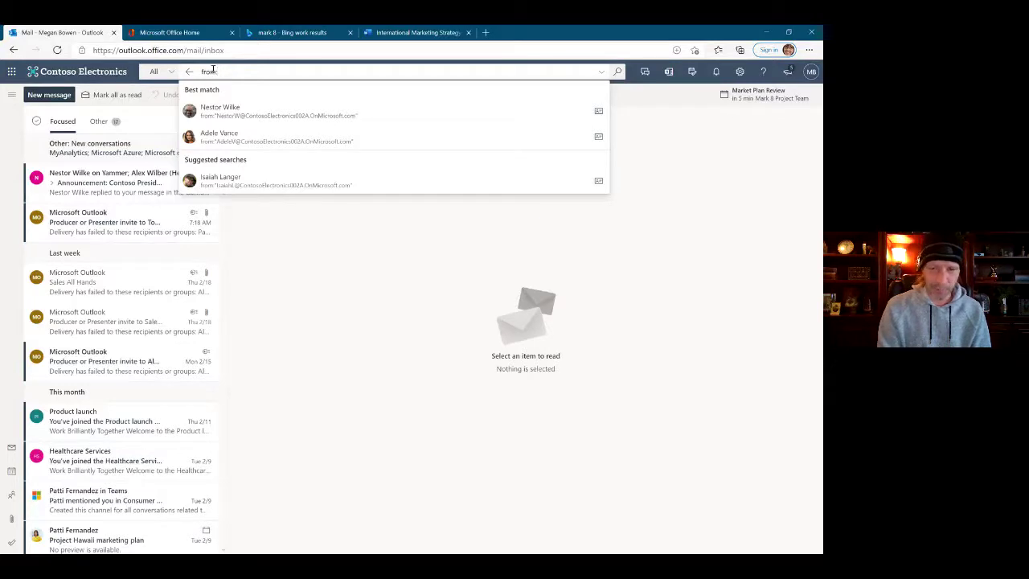
drag(225, 73, 177, 74)
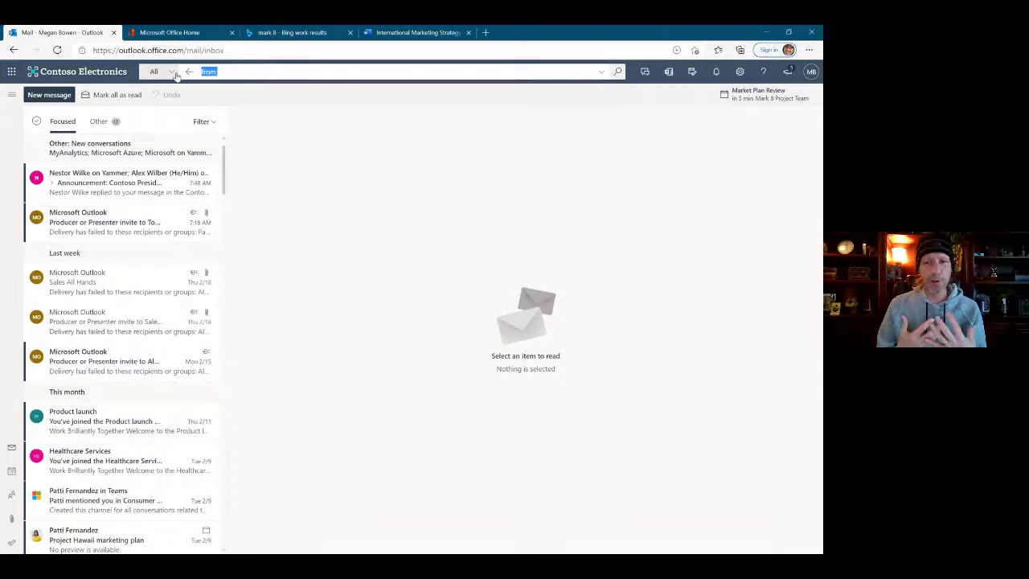
text(sh)
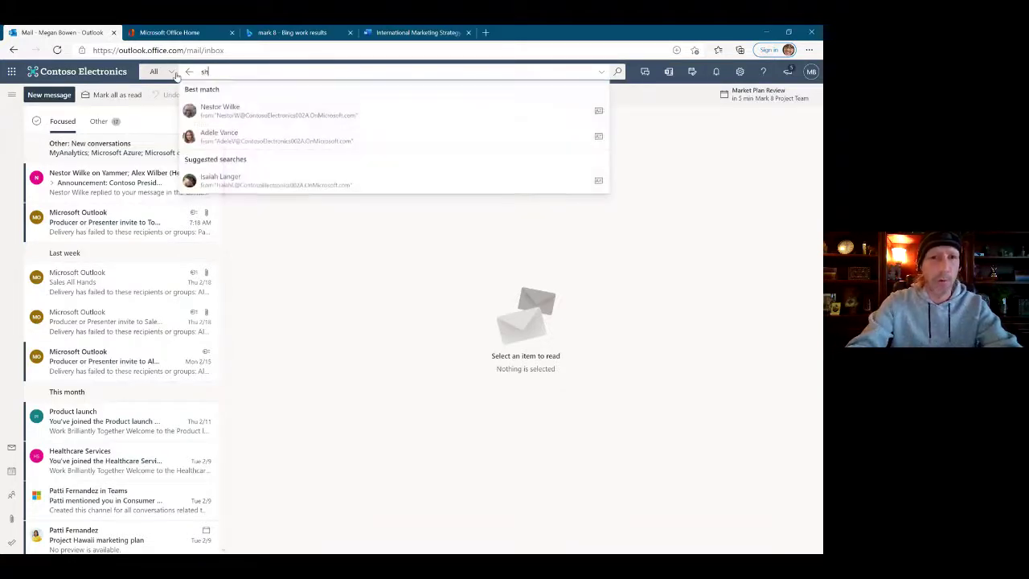
text(ow me)
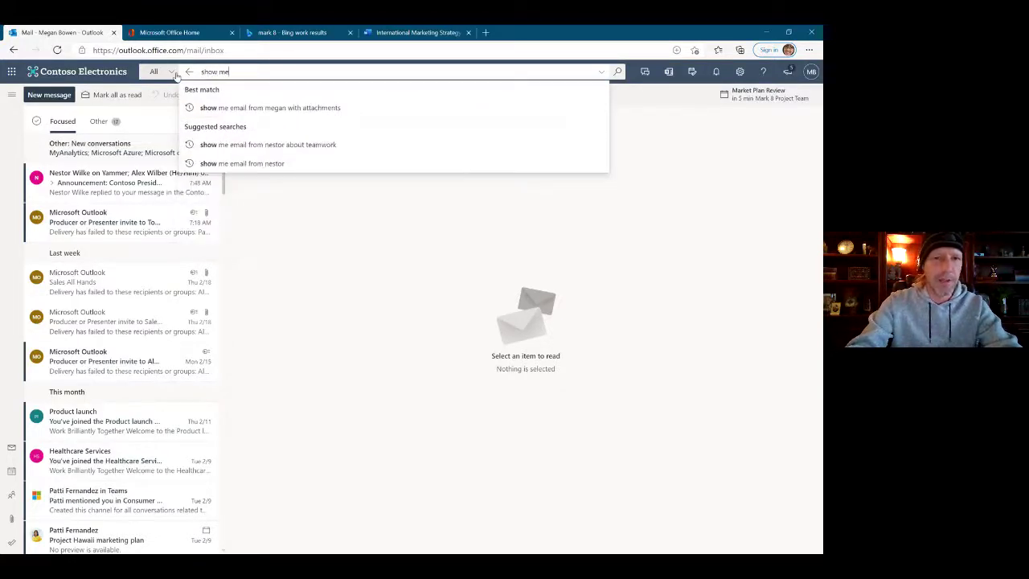
text( email from megan)
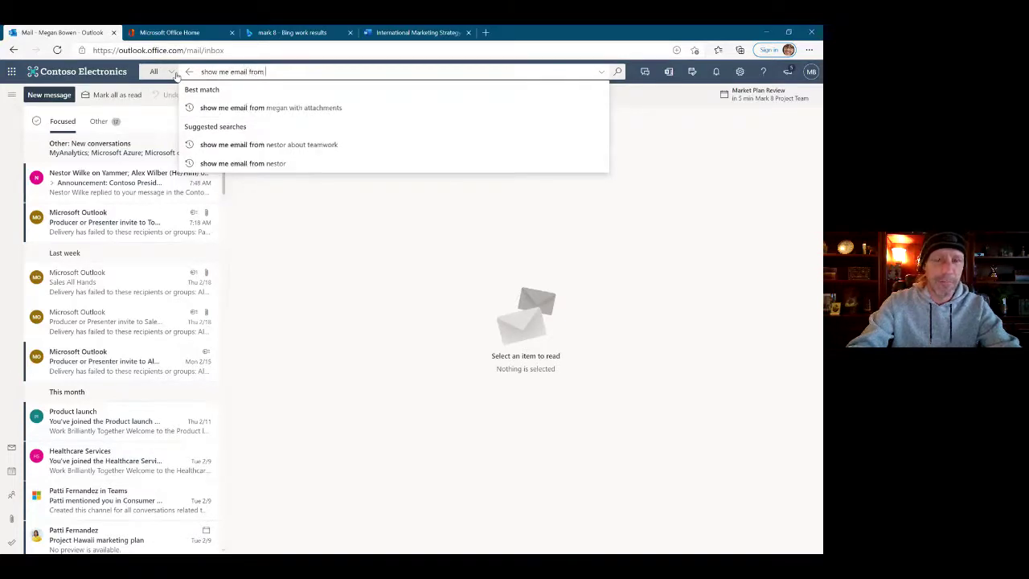
key(Return)
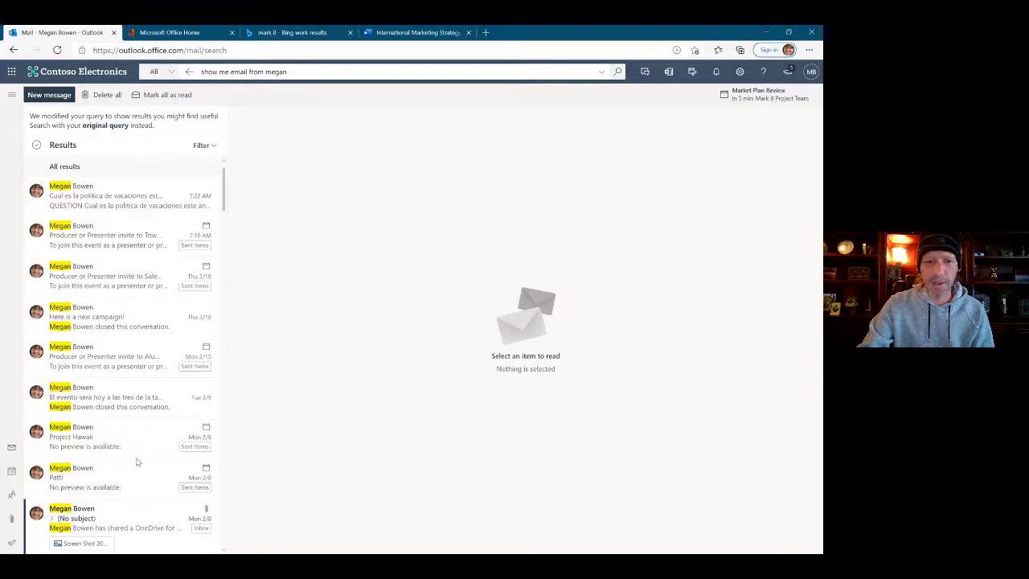
Step: Narrow the mail search by adding "with attachments" after the colleague's first name
click(316, 70)
text(wi)
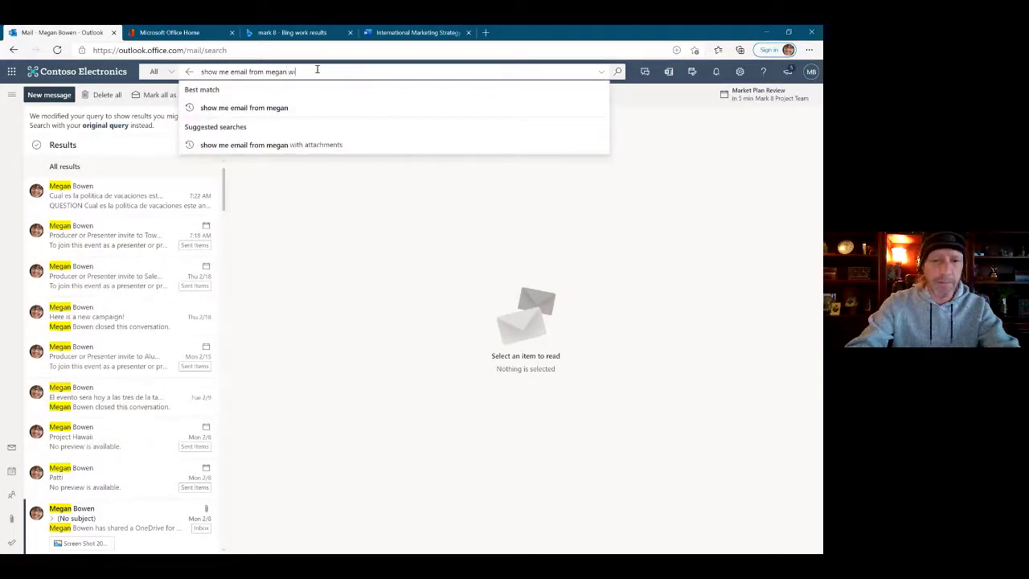
text(th attacheents)
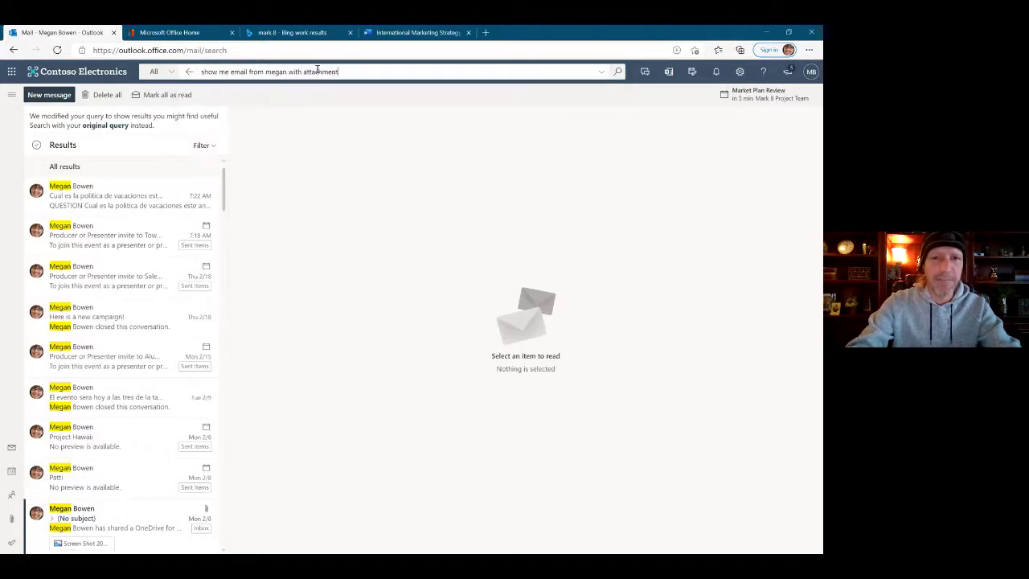
key(Return)
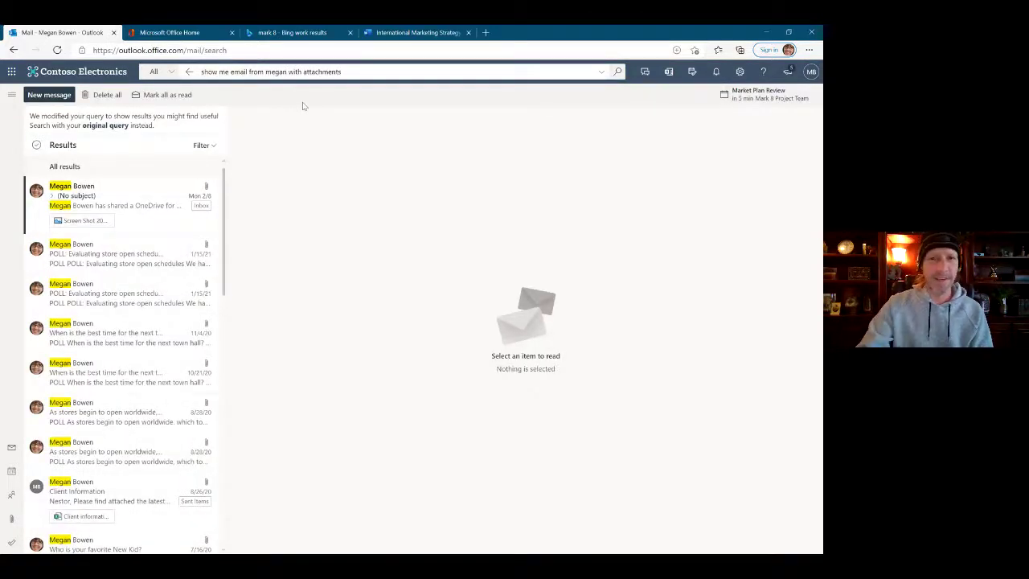
Step: Replace the query with the suggested search for email from a different colleague about teamwork
click(341, 72)
drag(340, 72, 190, 71)
text(show me email from ne)
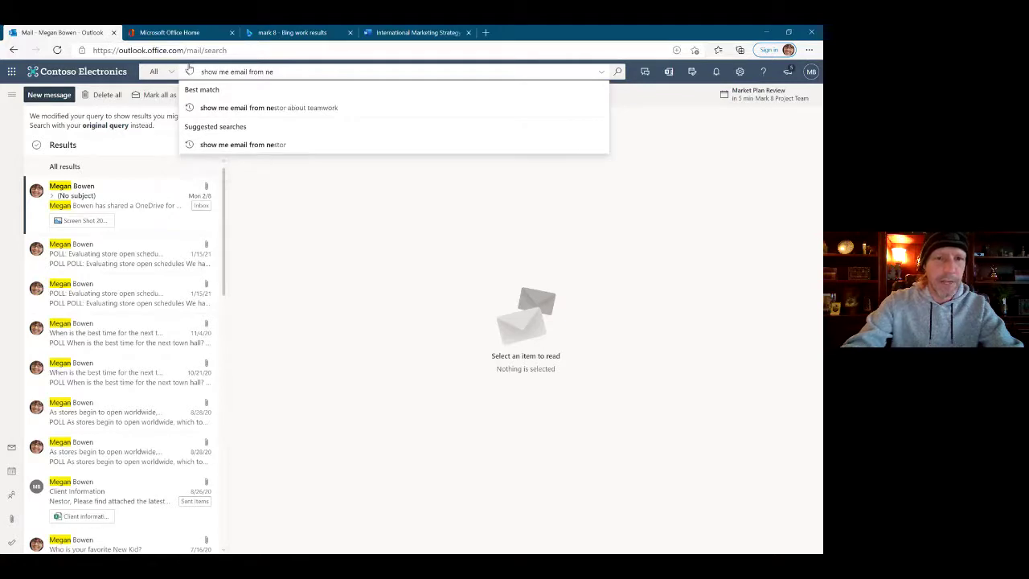
click(211, 107)
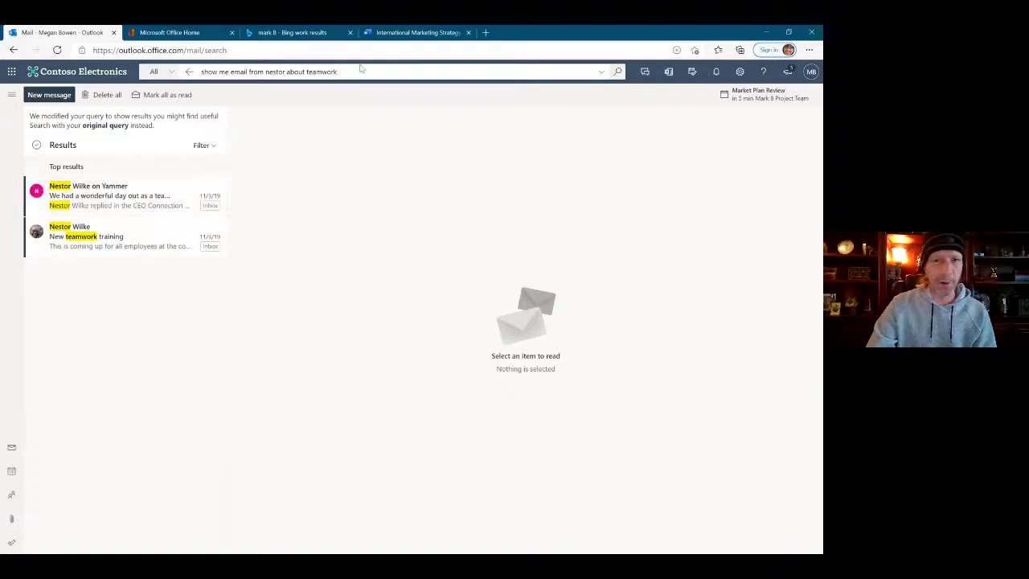
Step: Search the mailbox for "my next meeting" in place of the teamwork query
click(315, 71)
text(my next meeting)
key(Return)
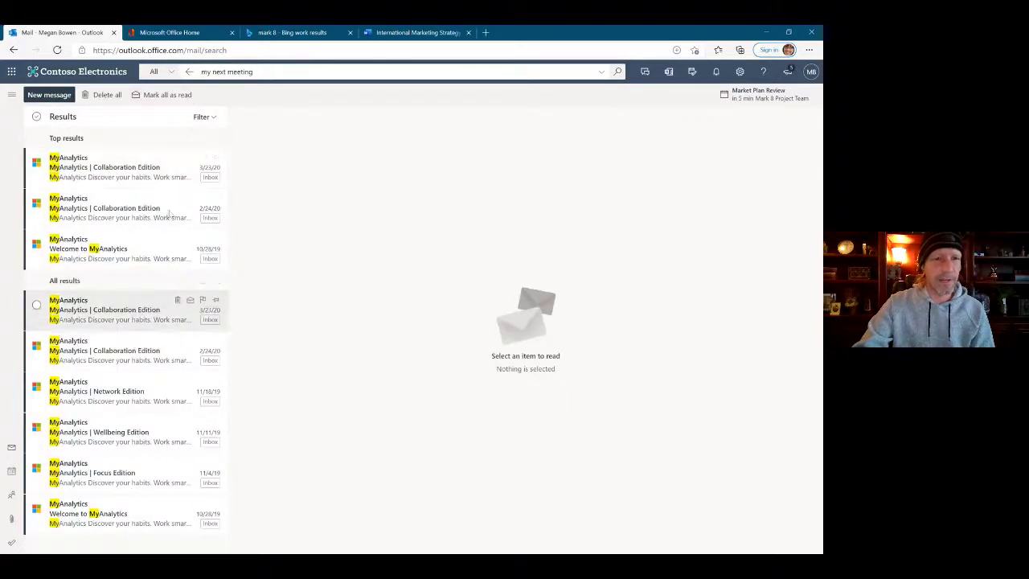
Step: Change the mail search query to "my next 1:1" and run it
click(267, 70)
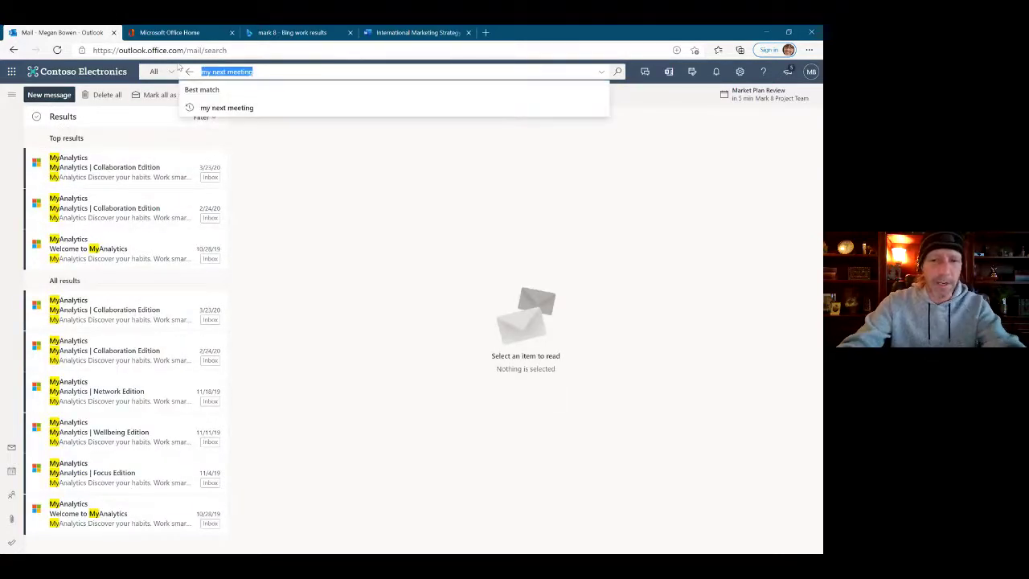
text(my next)
text(:1)
key(Return)
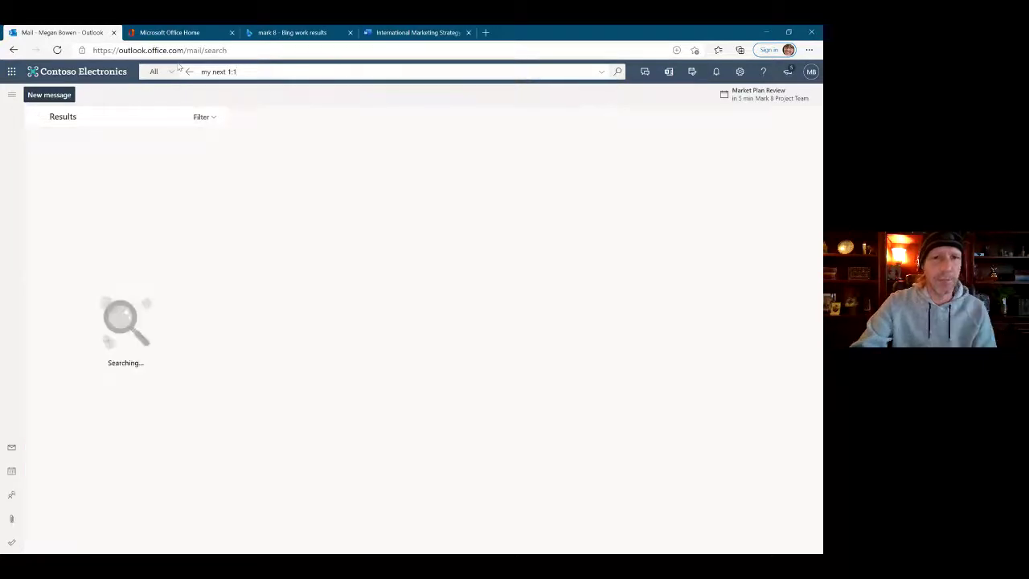
Step: Search the mailbox for "show me email from november to december" and skim through the dated results
click(253, 71)
text(sh)
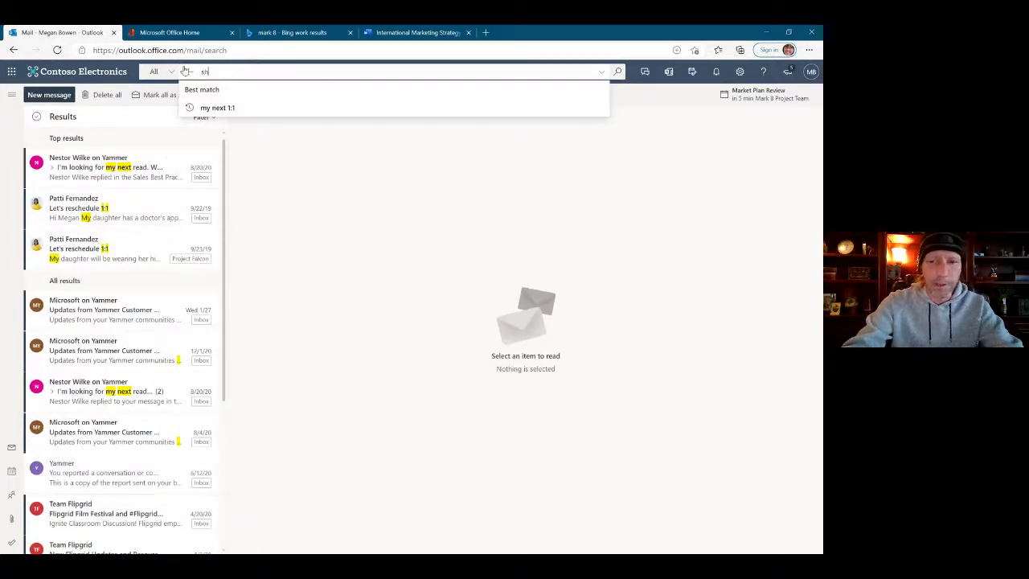
text(ow me email from me)
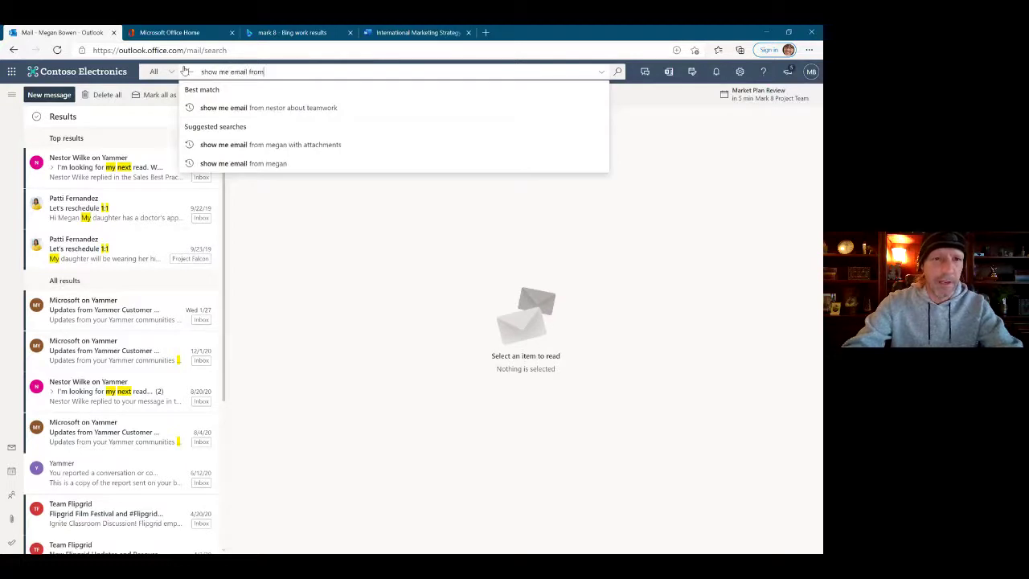
key(BackSpace)
key(BackSpace)
text(v)
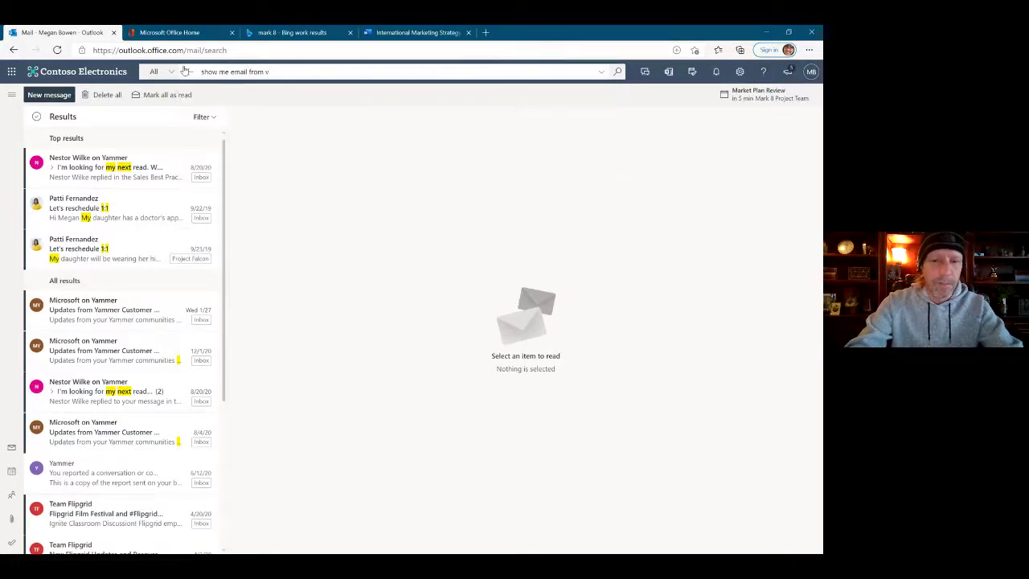
key(BackSpace)
text(no)
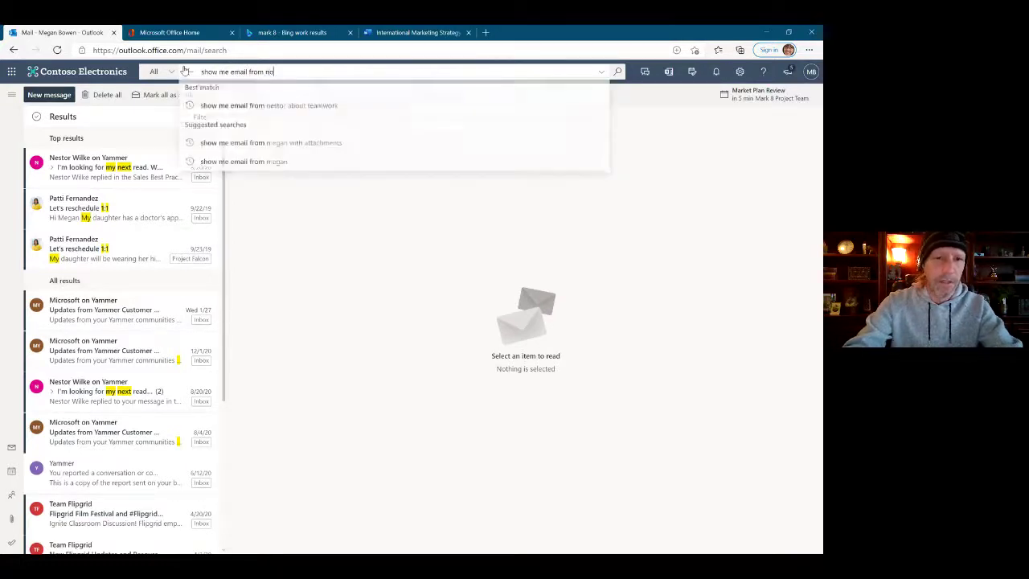
text(vember to december)
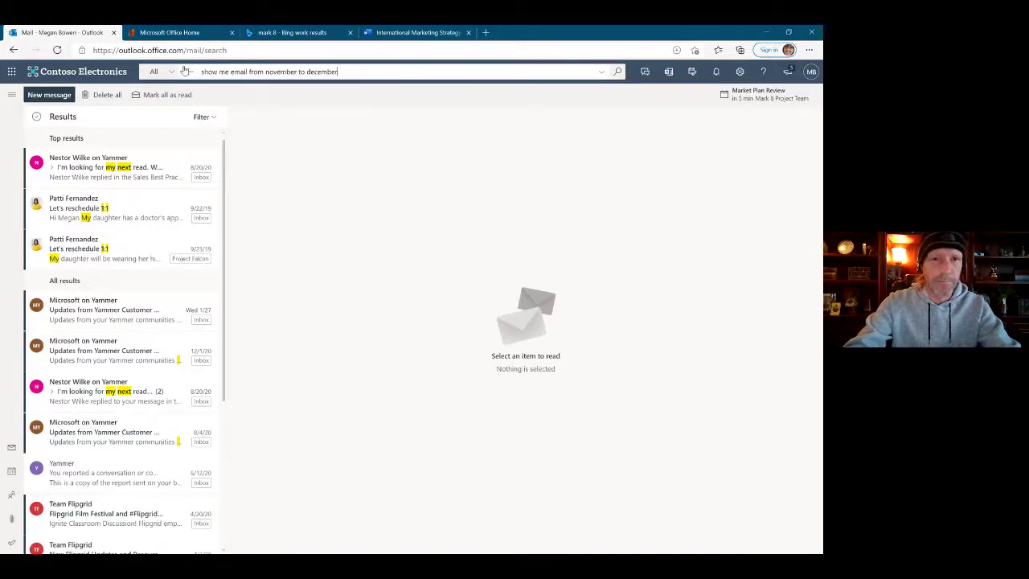
key(Return)
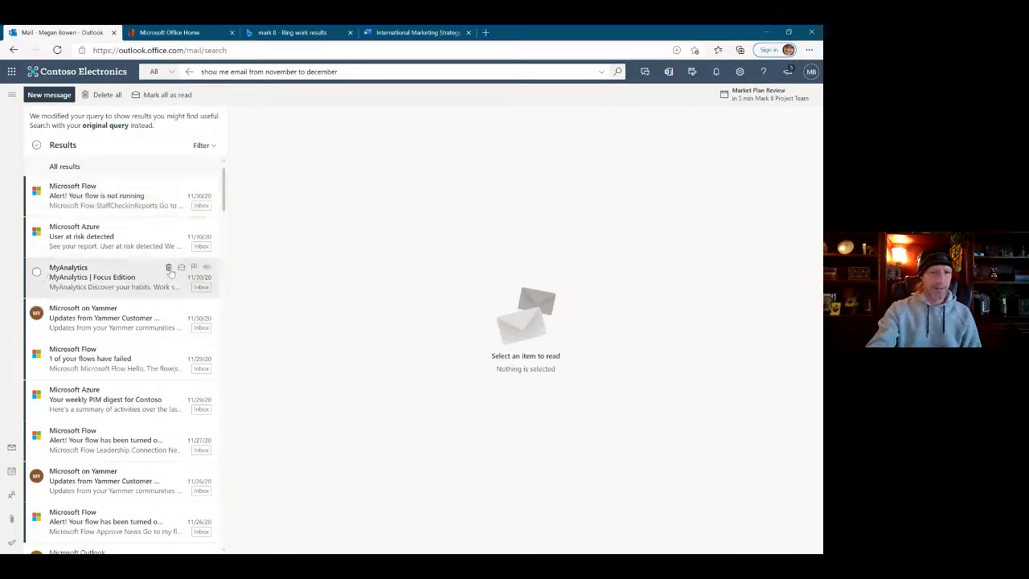
scroll(171, 272, down, 10)
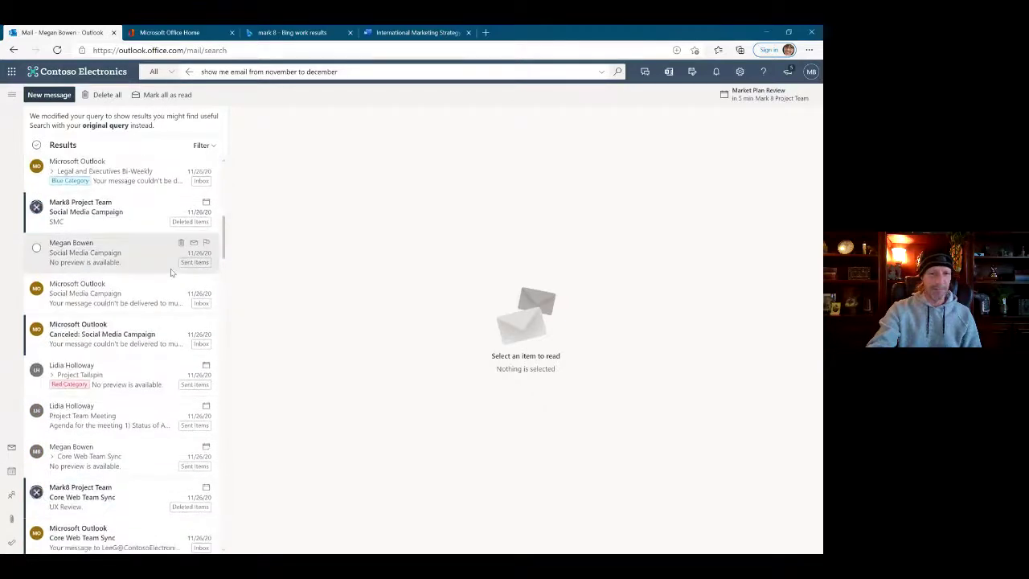
scroll(170, 272, up, 10)
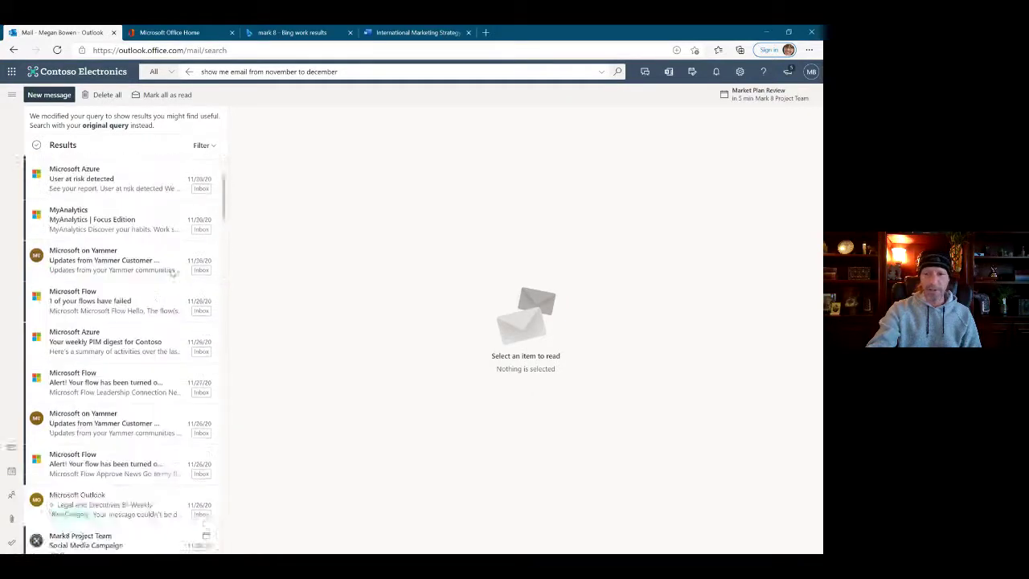
click(375, 74)
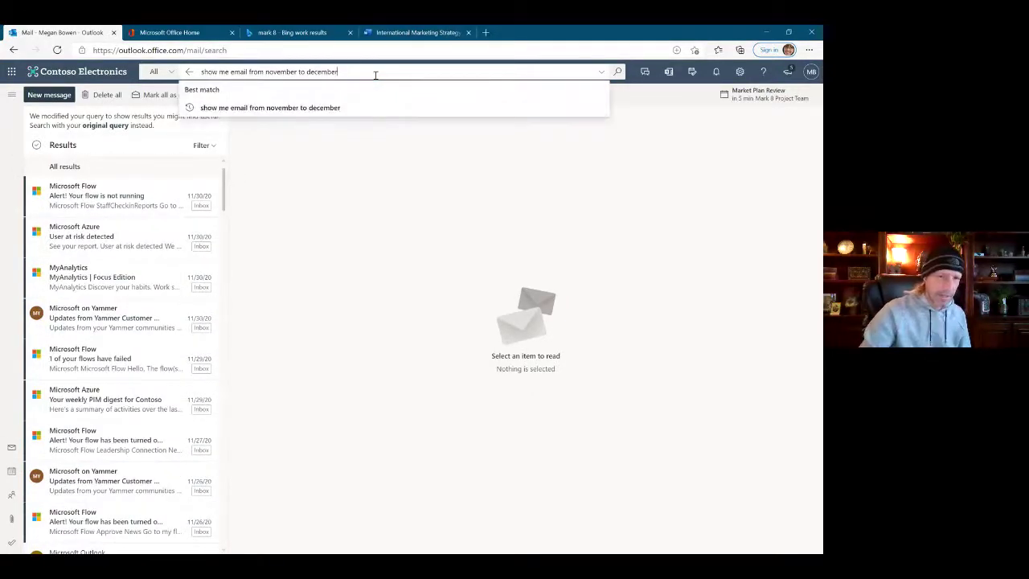